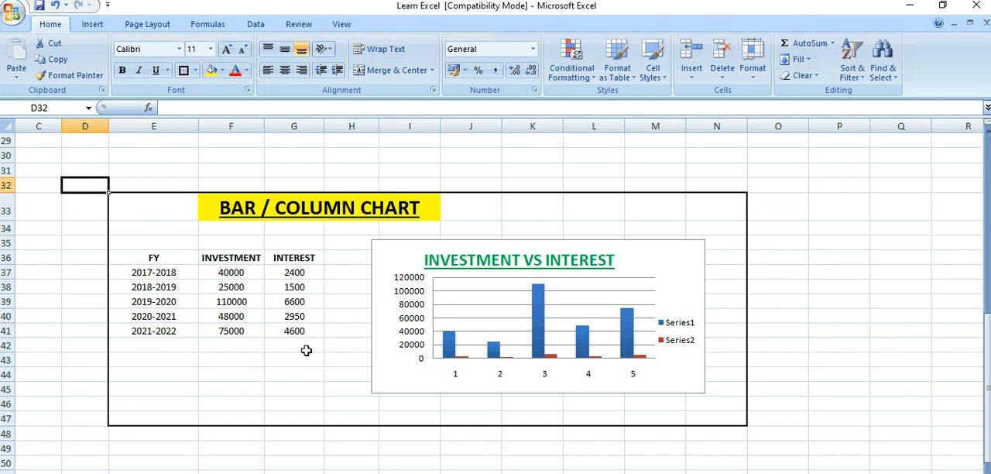
Step: Review the investment and interest figures for 2017-2018 and 2019-2020 in the data table
click(176, 273)
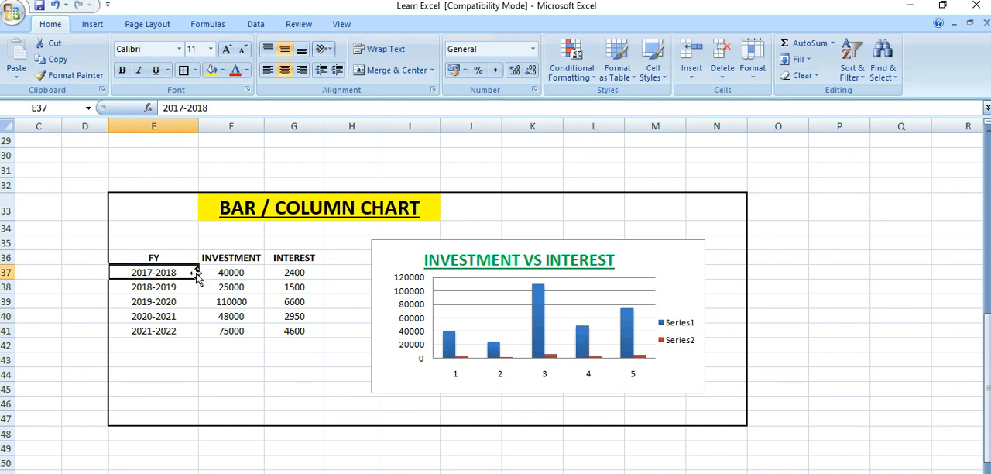
click(225, 272)
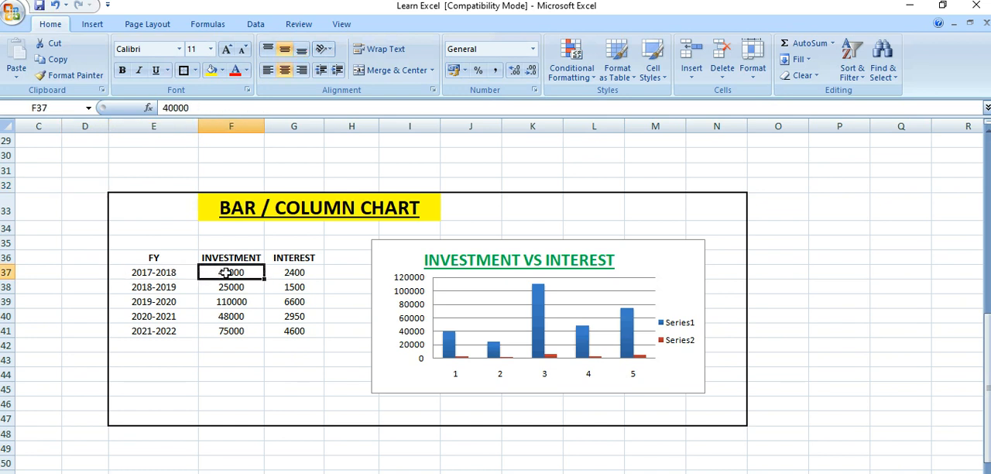
key(Right)
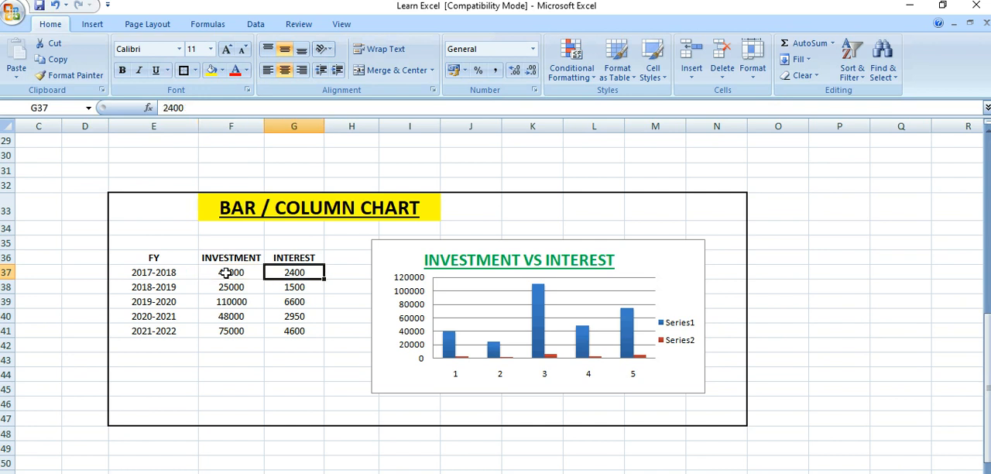
key(Left)
key(Left)
key(Down)
key(Down)
key(Right)
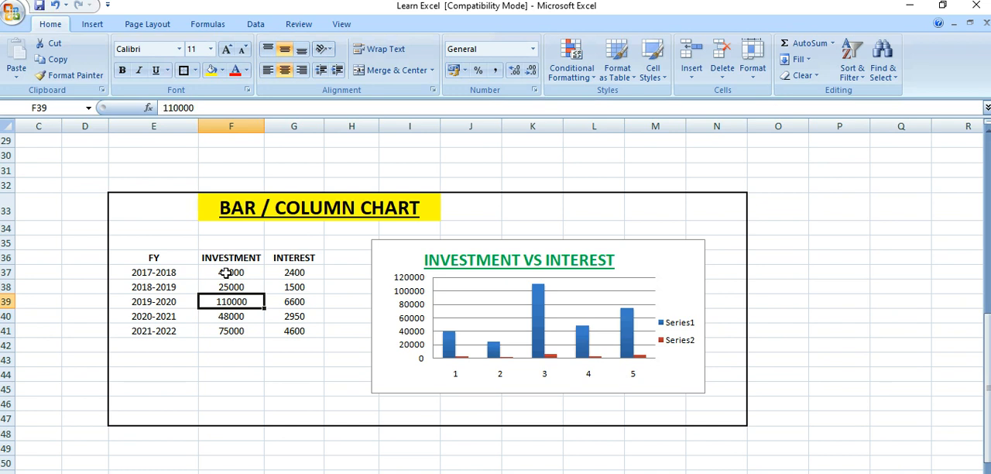
key(Right)
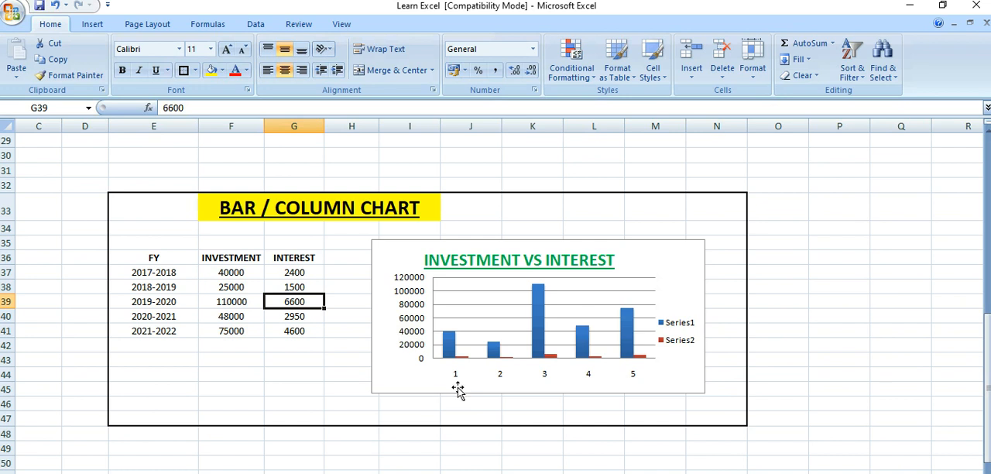
Step: Delete the existing INVESTMENT VS INTEREST chart beside the data table
click(396, 265)
key(Delete)
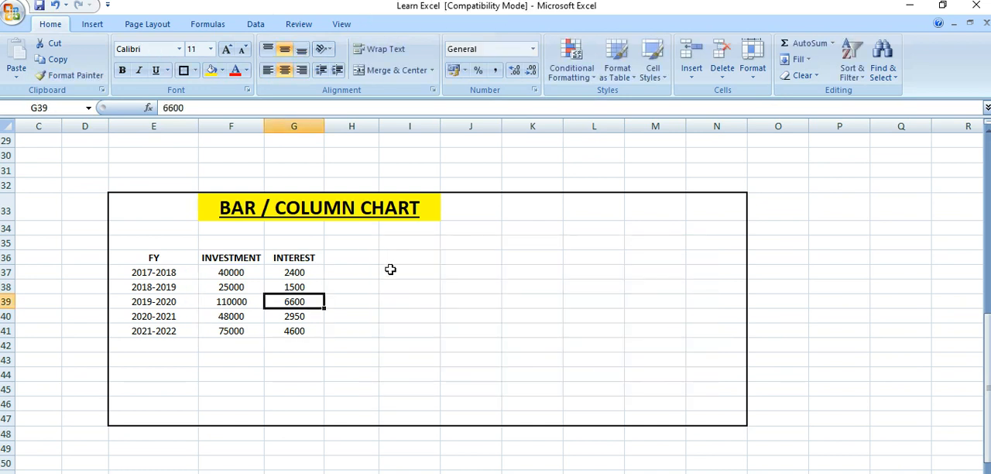
click(374, 271)
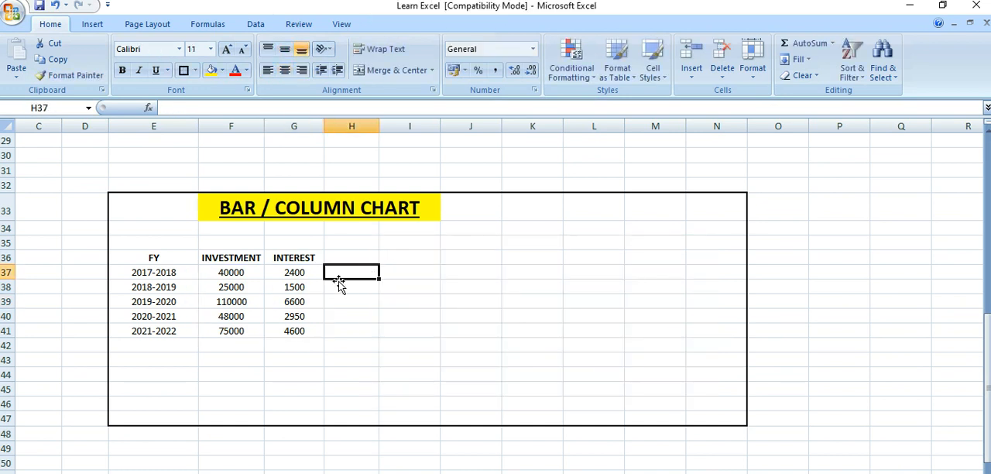
Step: Insert a 2-D clustered column chart from the investment and interest values in F37:G41 and move it clear of the table
click(88, 25)
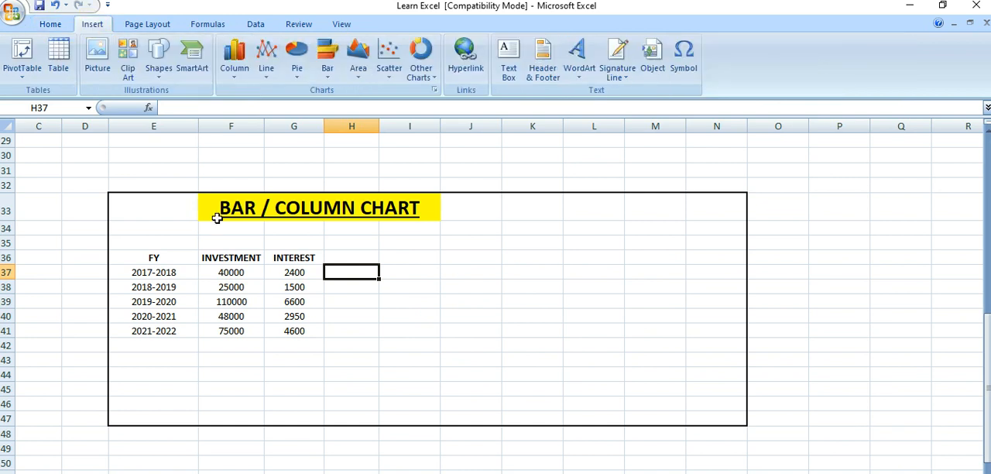
click(235, 273)
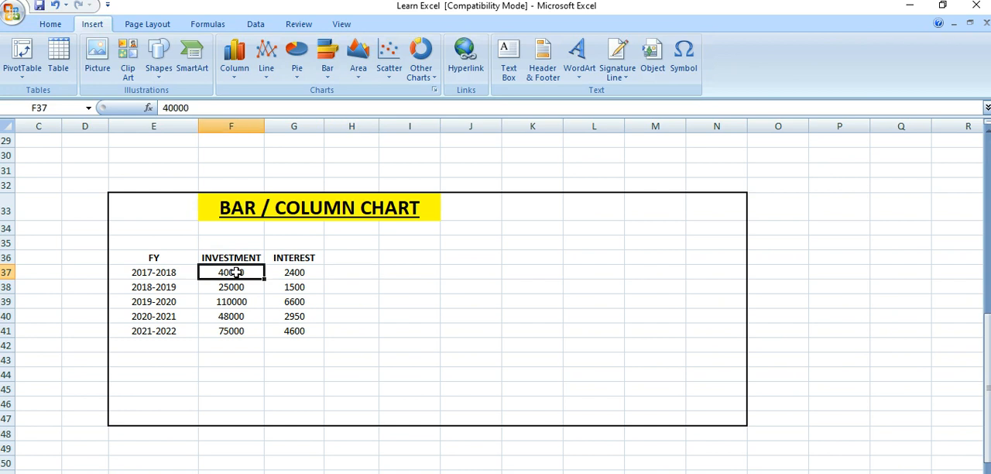
drag(235, 273, 290, 330)
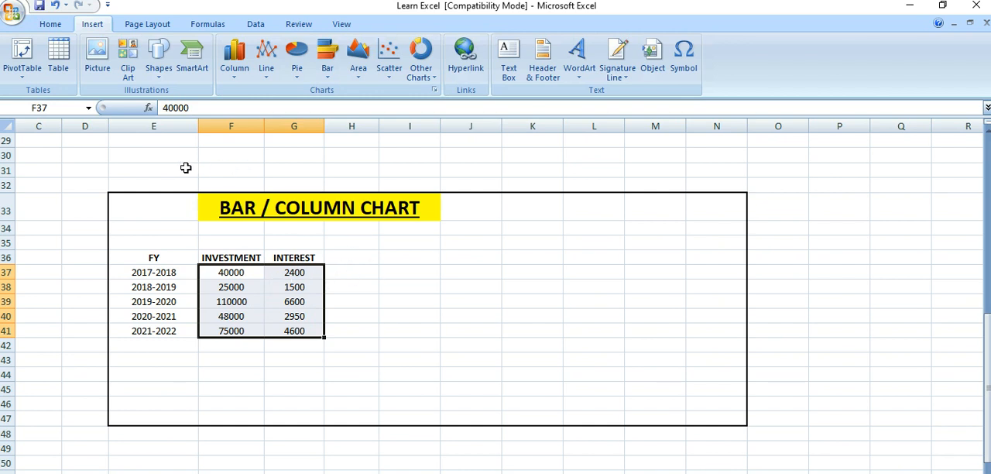
click(236, 85)
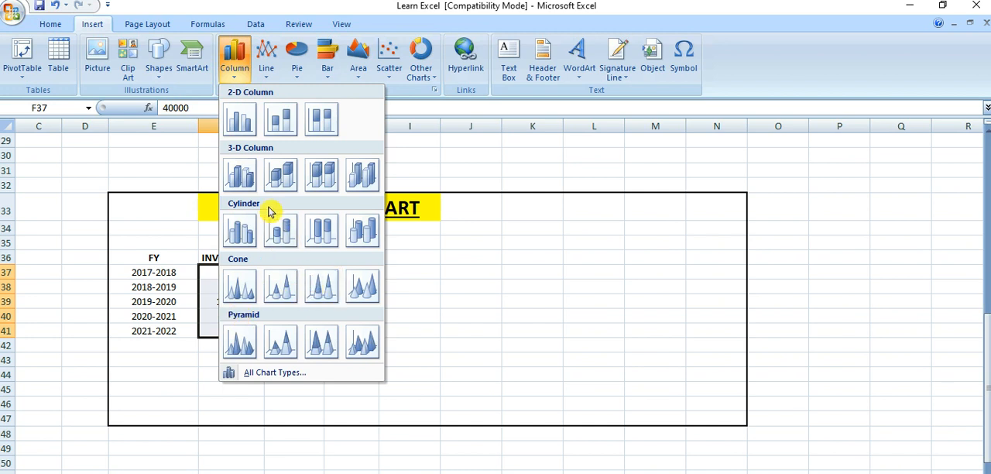
click(242, 119)
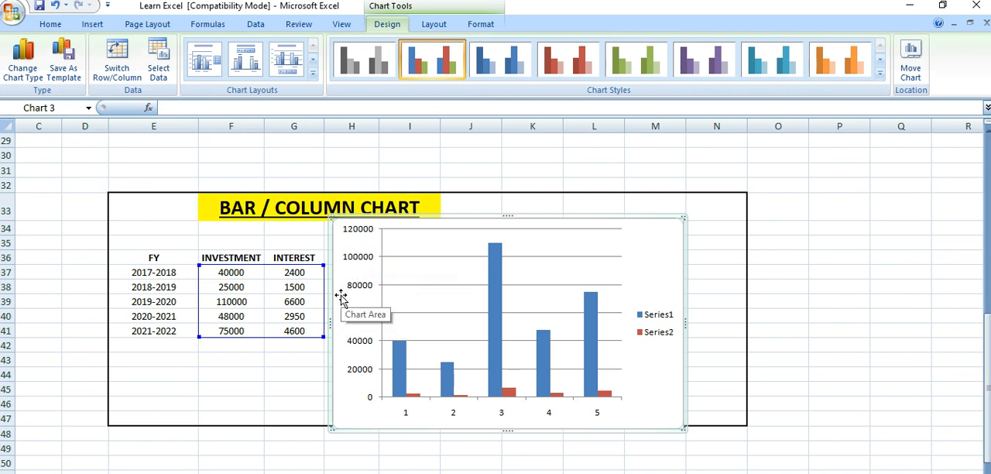
drag(341, 297, 392, 296)
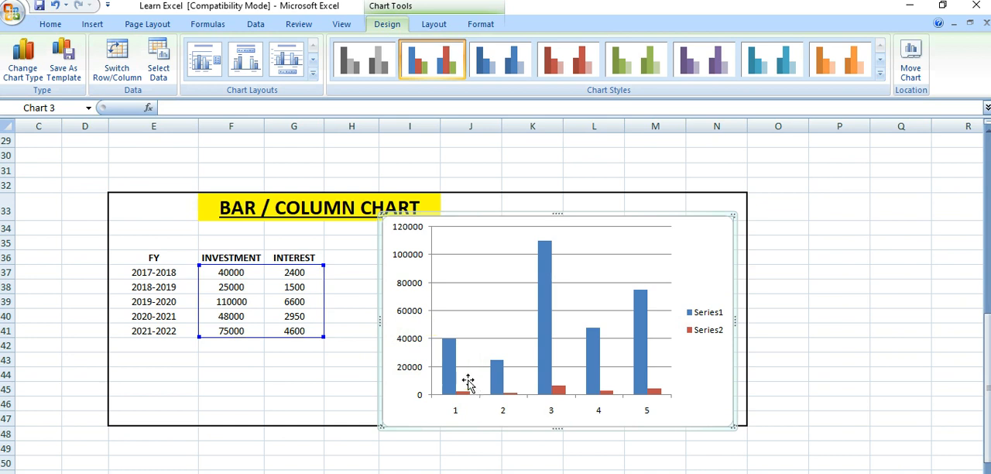
mouse_move(464, 398)
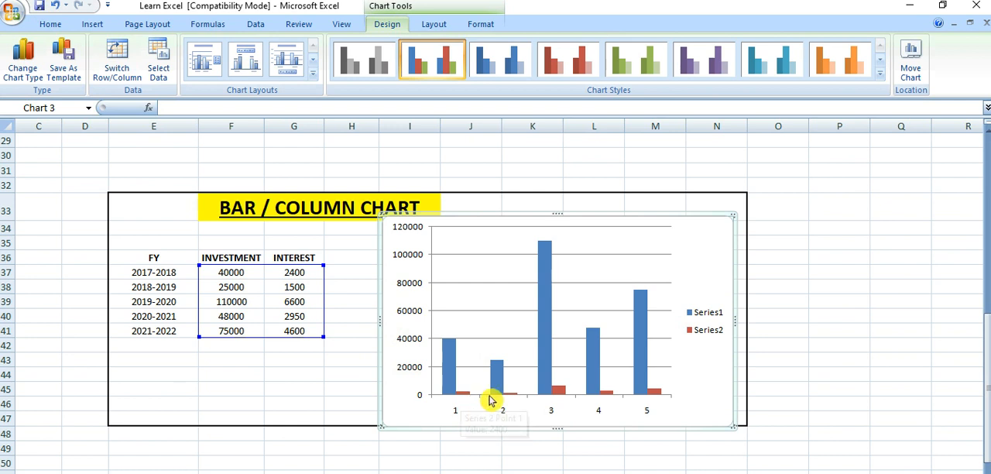
mouse_move(503, 396)
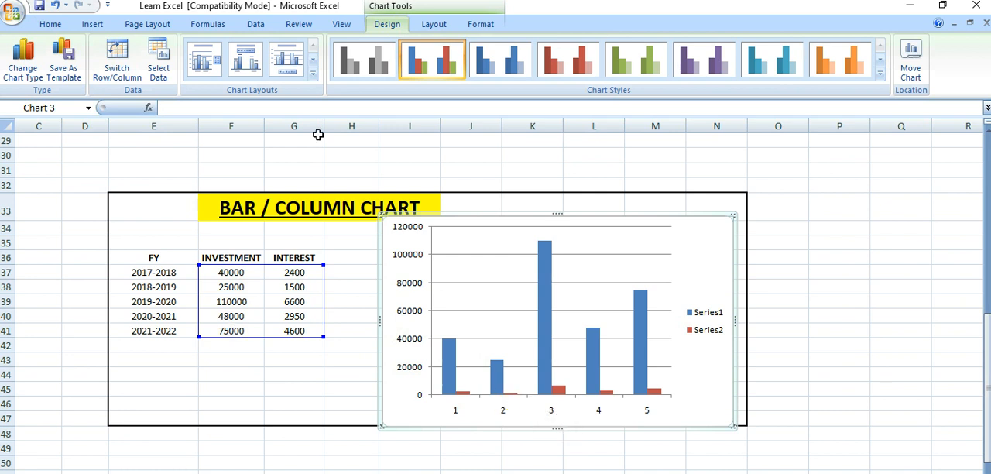
Step: Try the red and green chart styles, apply the layout with title and data labels, and return to the blue-and-red style
click(436, 61)
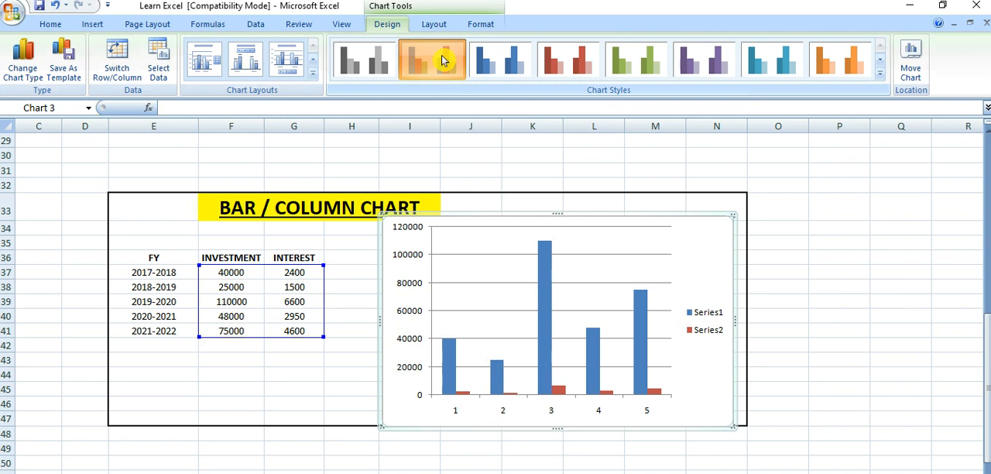
click(547, 65)
click(635, 64)
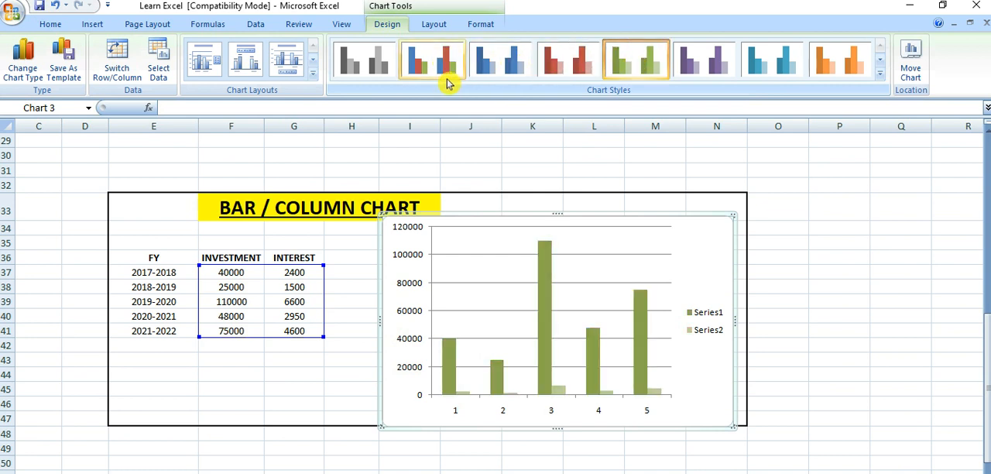
click(254, 62)
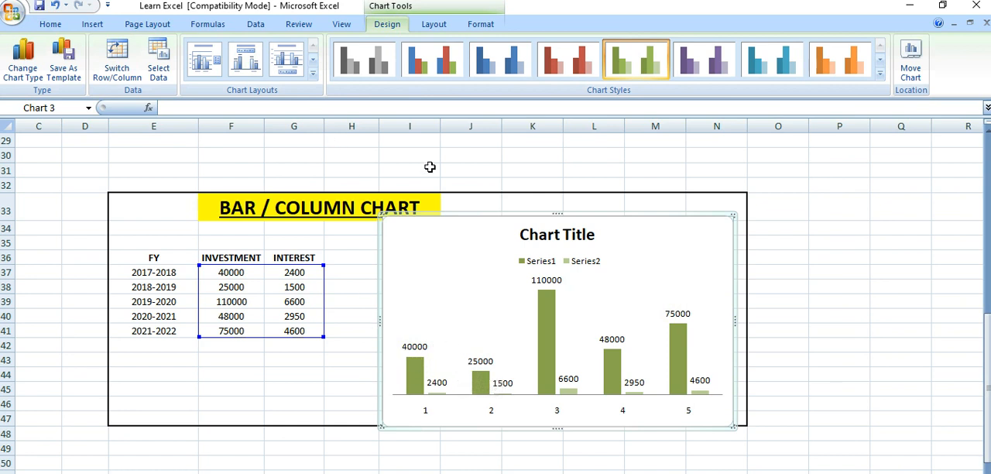
click(438, 65)
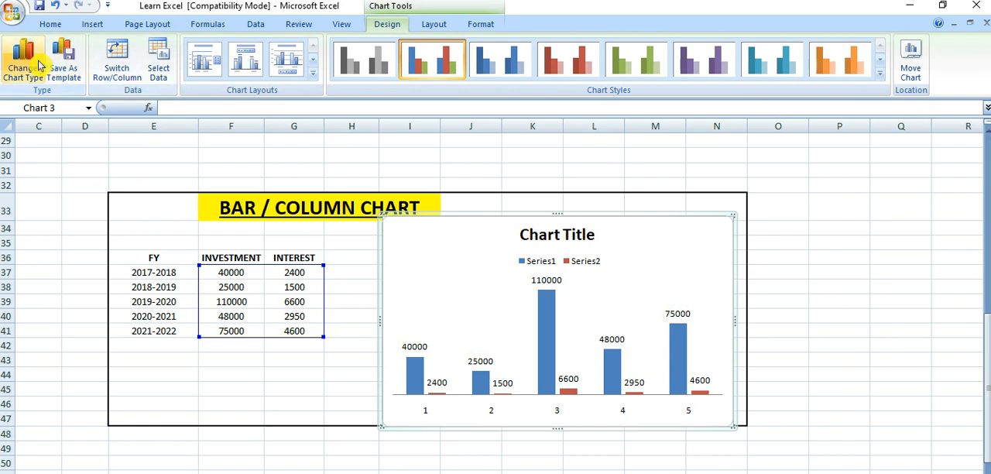
Step: Change the chart to an exploded 3-D pie and apply the layout that labels the slices with percentages
click(39, 65)
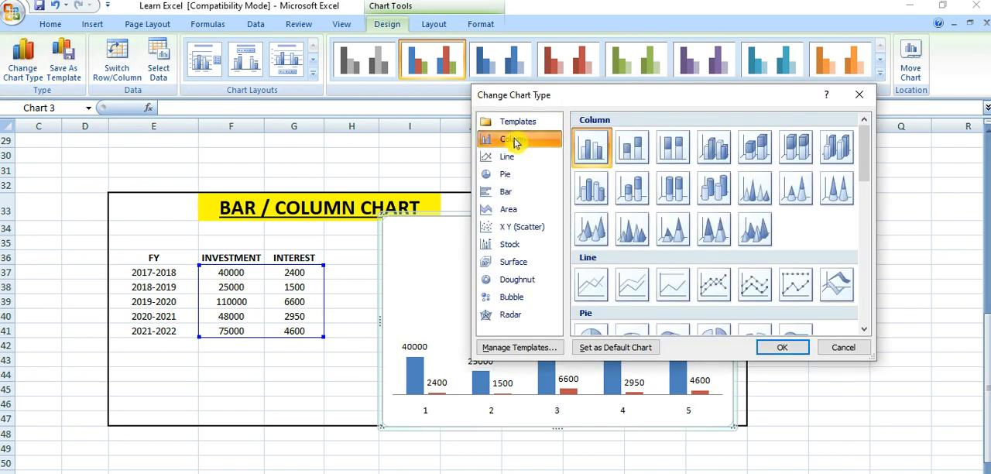
click(497, 174)
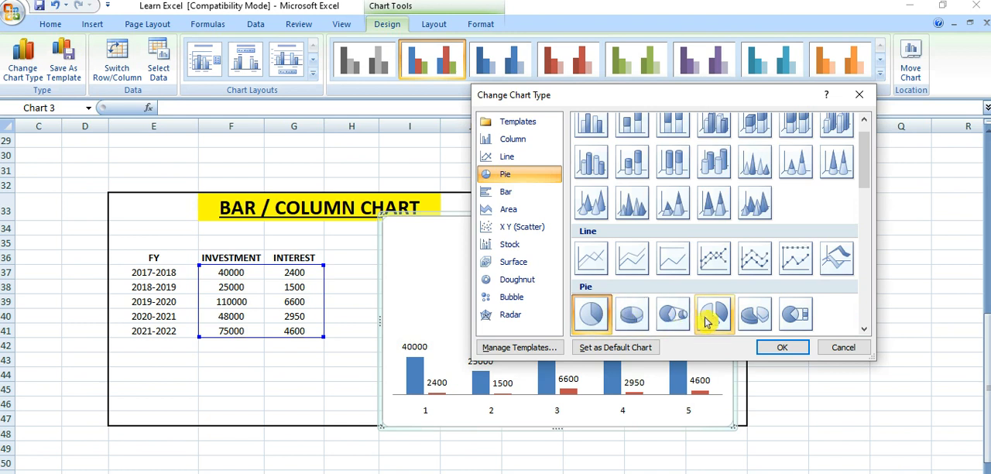
click(755, 317)
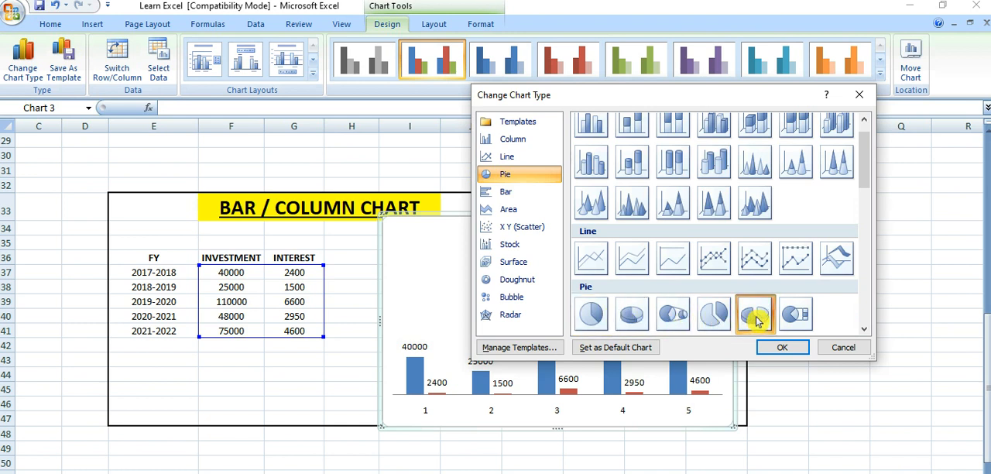
click(766, 345)
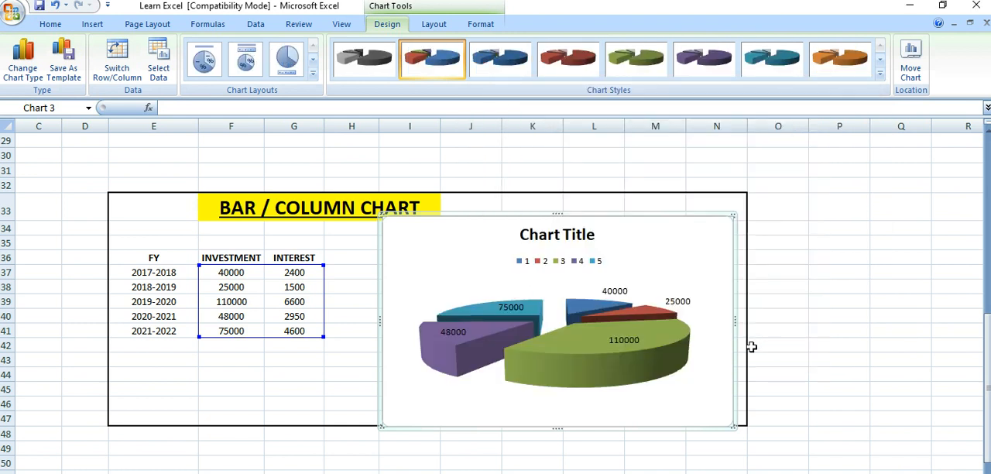
mouse_move(559, 349)
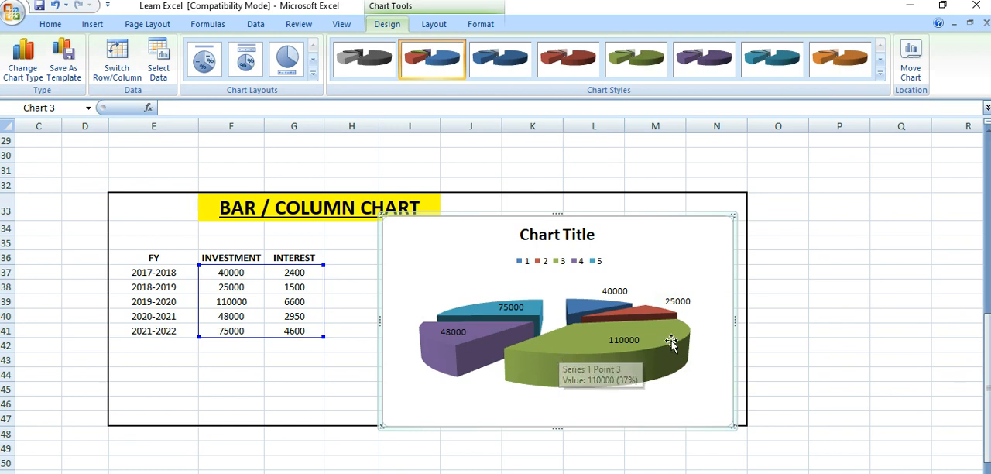
mouse_move(620, 352)
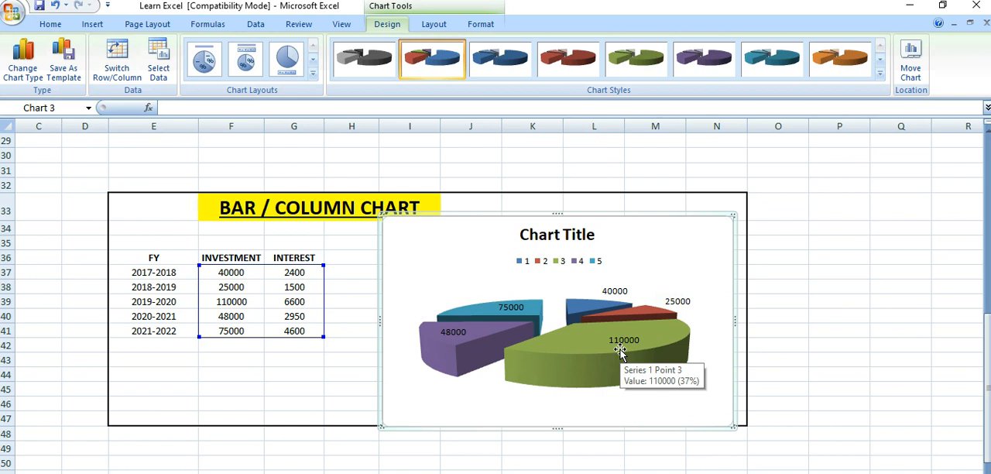
click(243, 65)
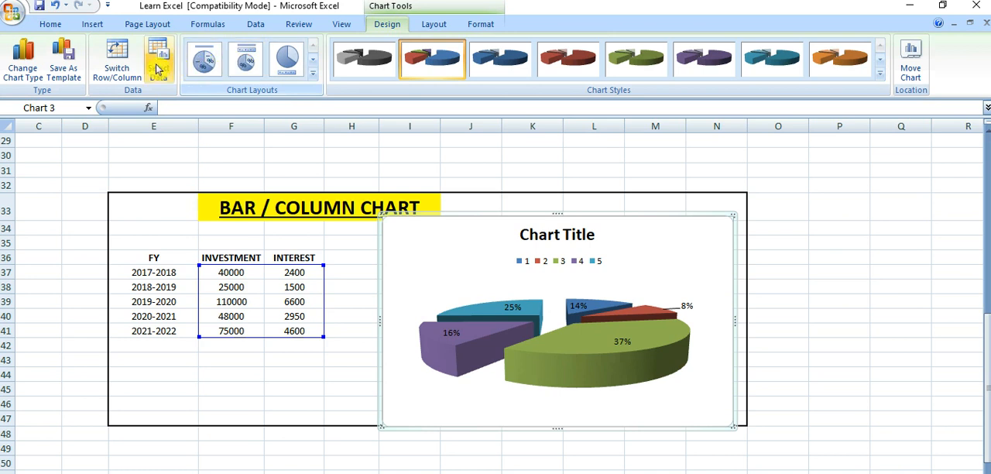
Step: Change the pie chart to a stacked line chart without markers
click(23, 61)
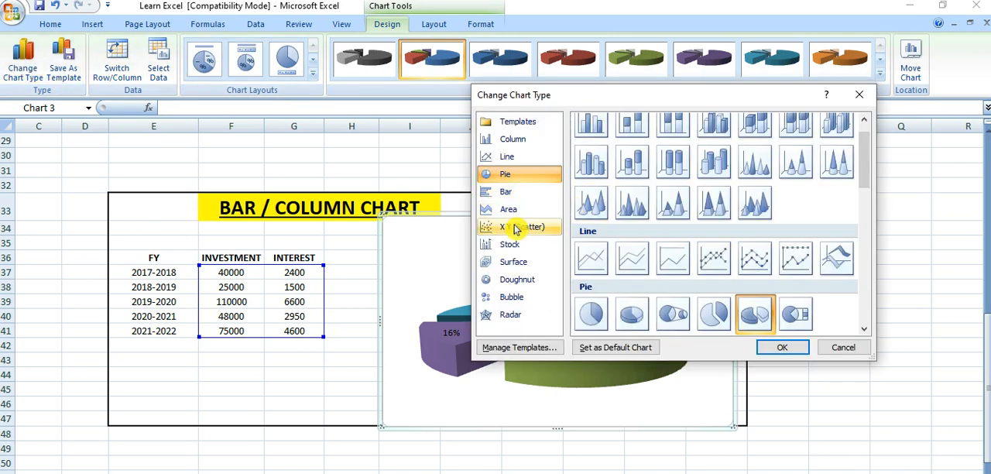
click(516, 156)
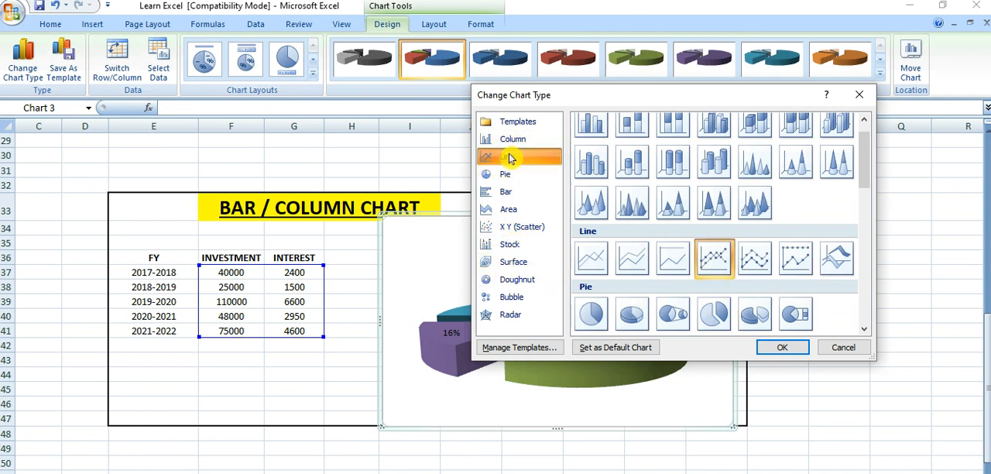
click(713, 258)
click(646, 265)
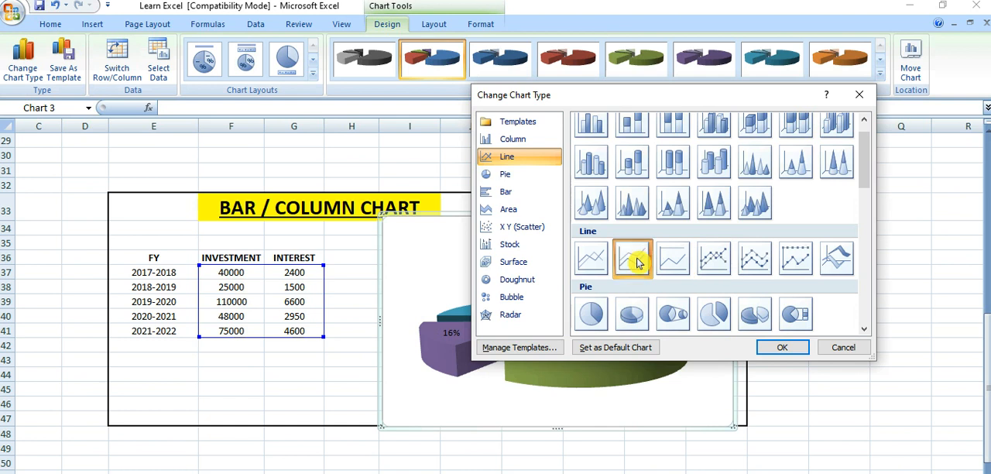
click(786, 347)
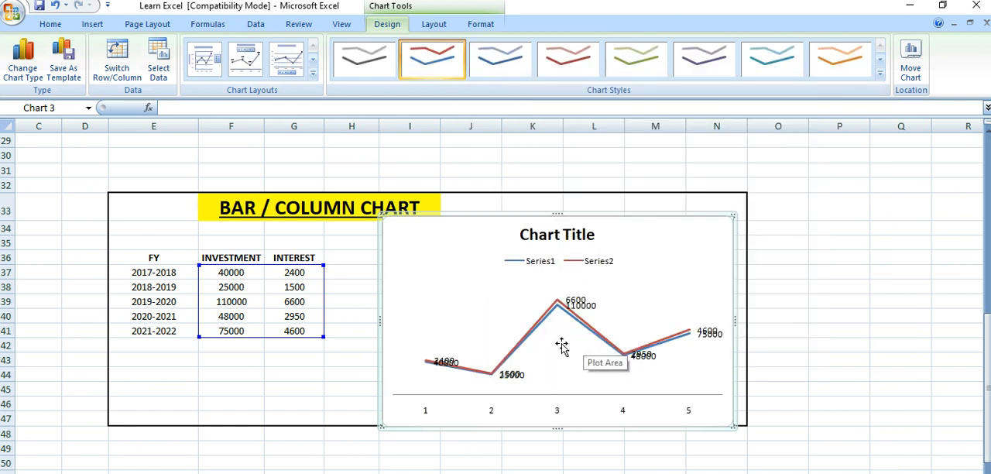
Step: Apply the layout with gridlines, vertical axis title and side legend to the line chart, and set the grayscale chart style
click(292, 56)
click(249, 68)
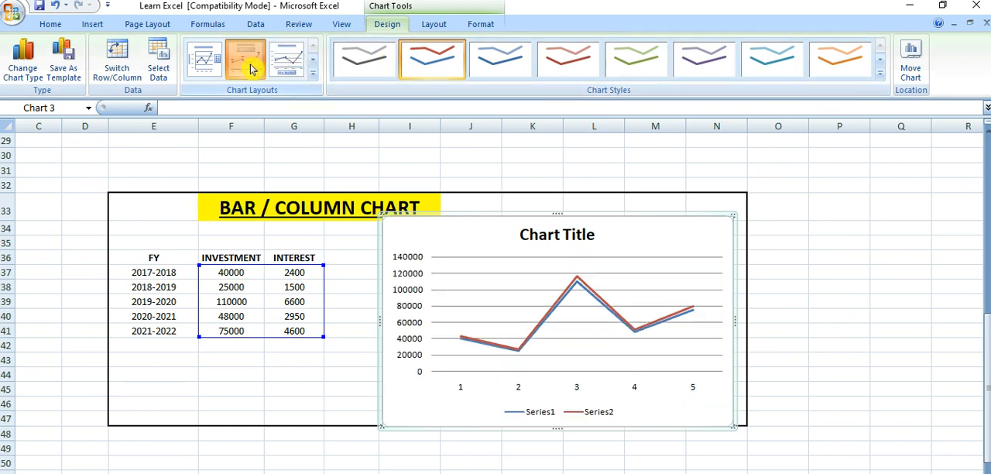
click(208, 68)
click(355, 60)
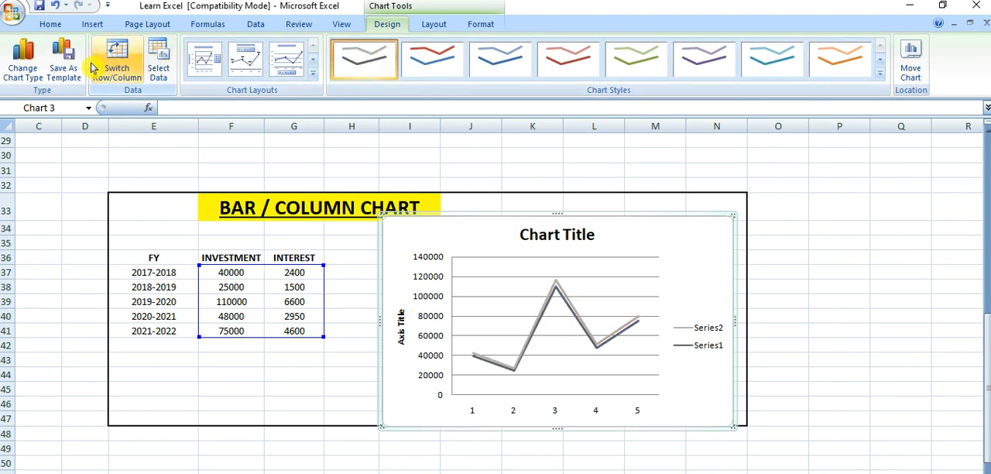
Step: Change the line chart to a basic 2-D area chart
click(35, 69)
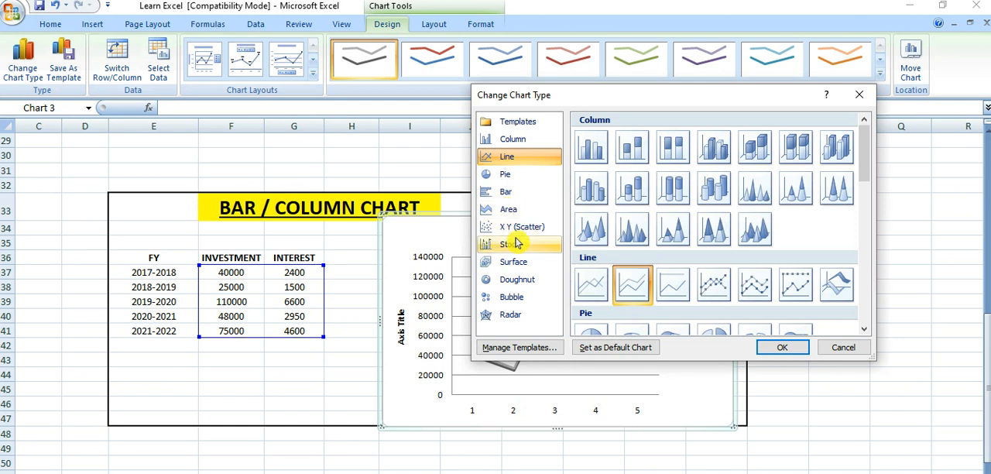
click(505, 210)
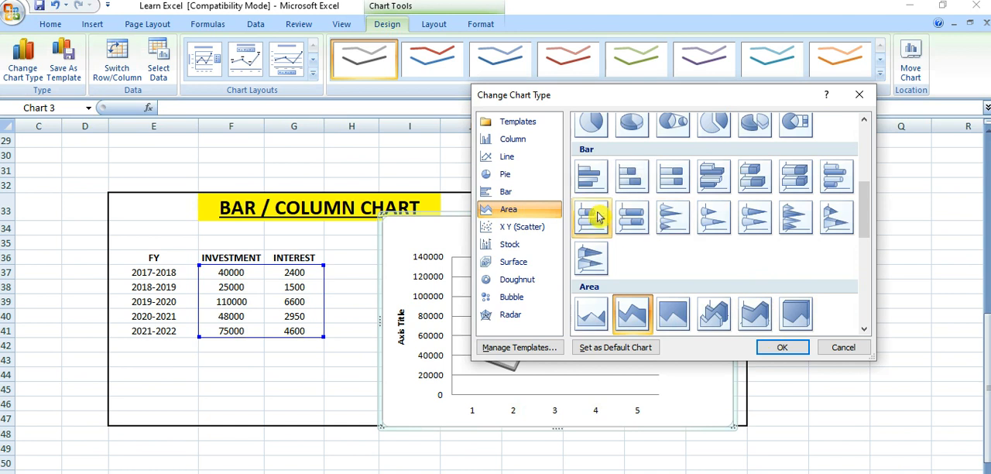
click(592, 311)
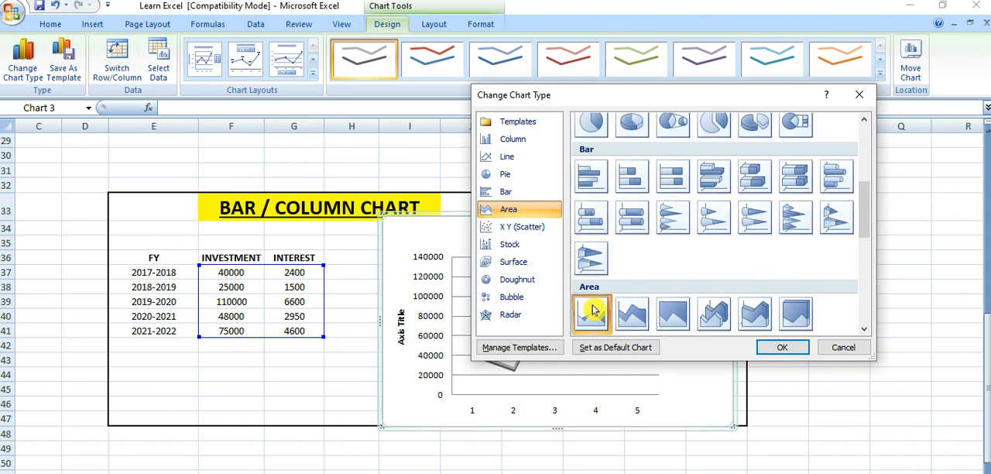
click(785, 348)
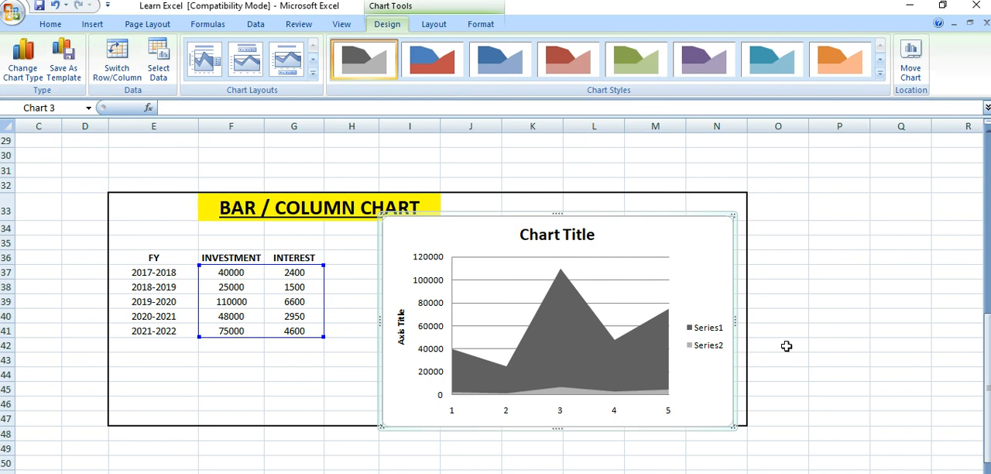
Step: Set the green chart style on the area chart and apply the layout with a title above and the legend below the plot
click(631, 67)
click(244, 69)
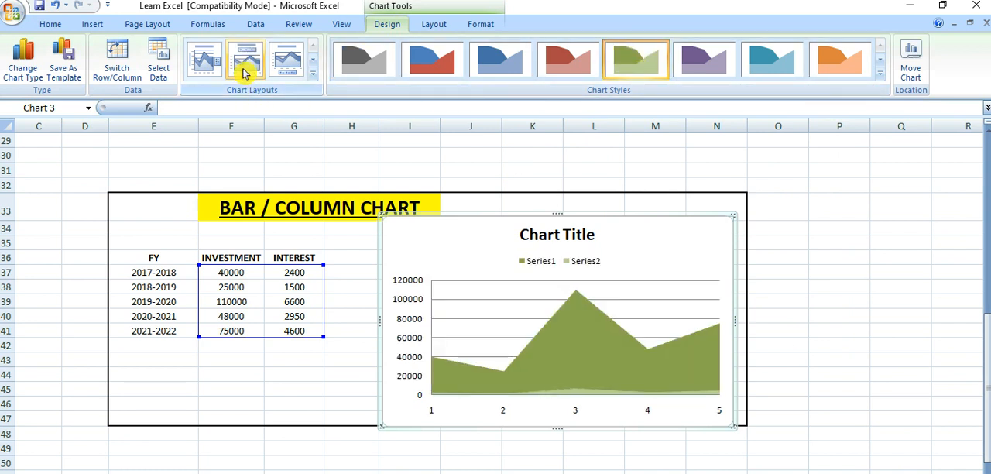
click(277, 71)
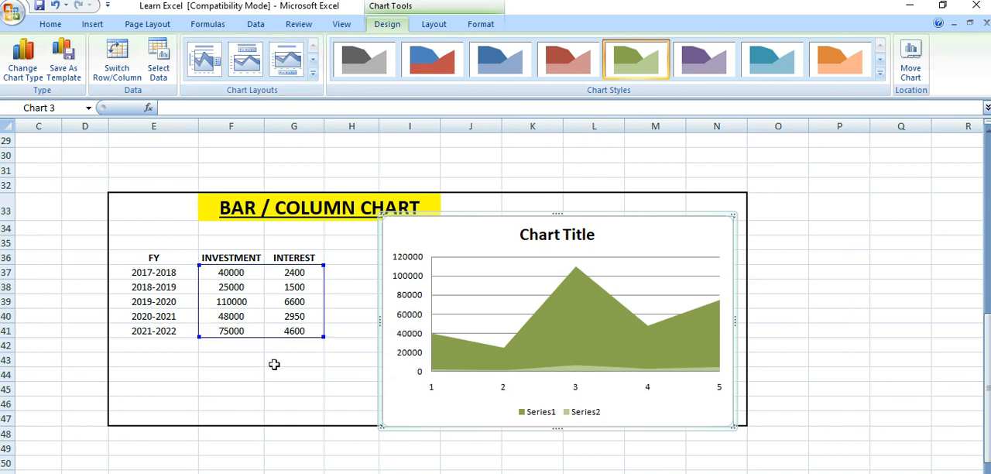
click(274, 365)
Step: Add the column heading TDS in cell H36, beside INTEREST
click(345, 258)
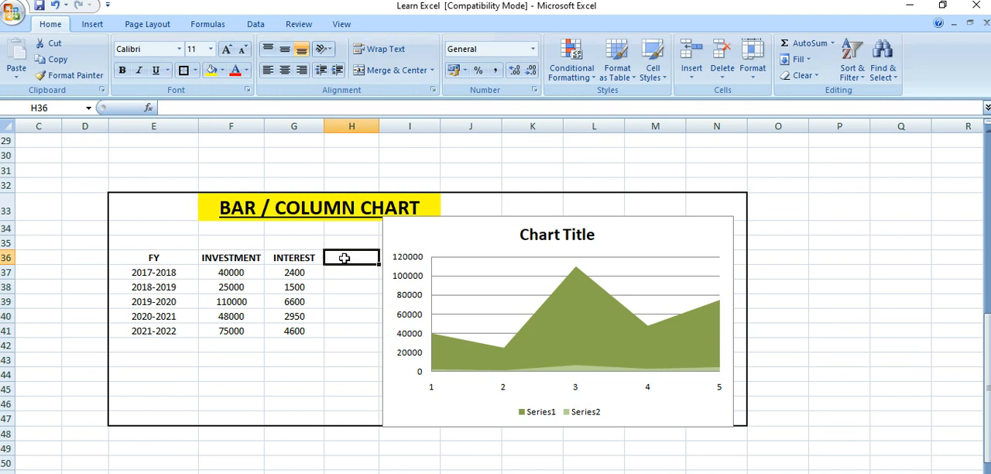
click(354, 272)
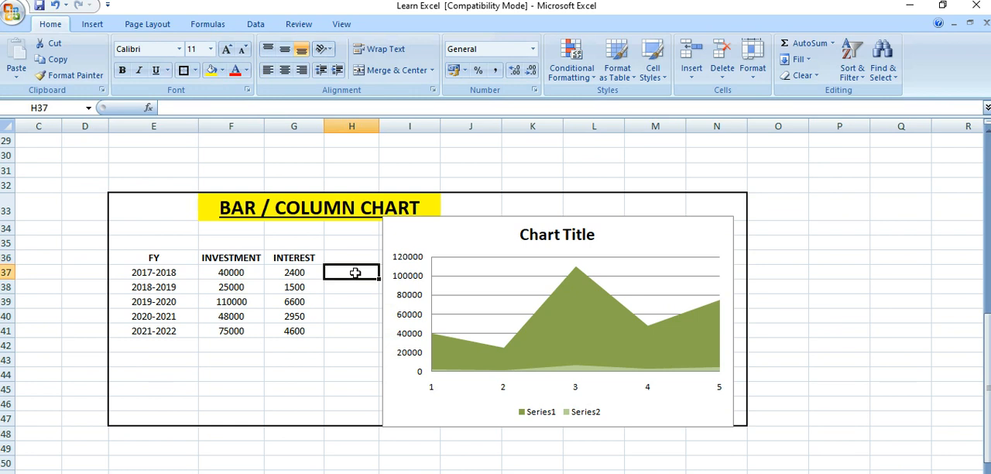
click(346, 257)
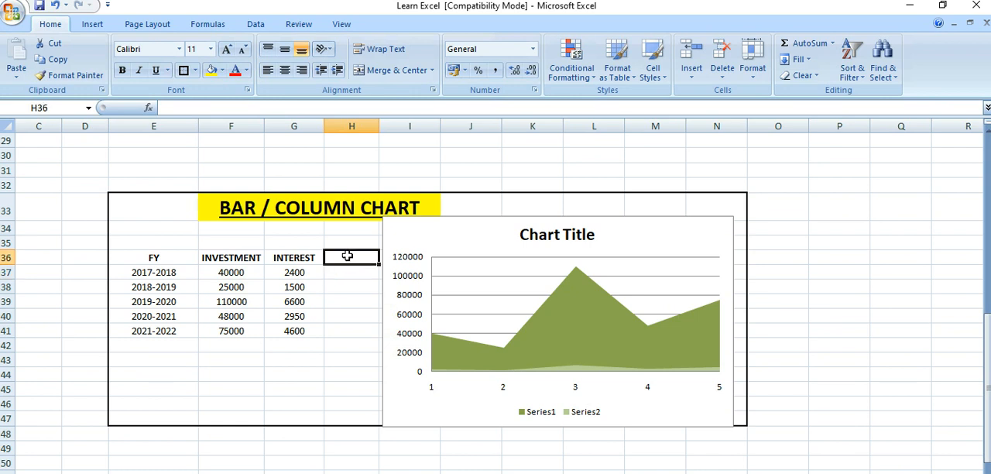
key(Caps_Lock)
text(TDS)
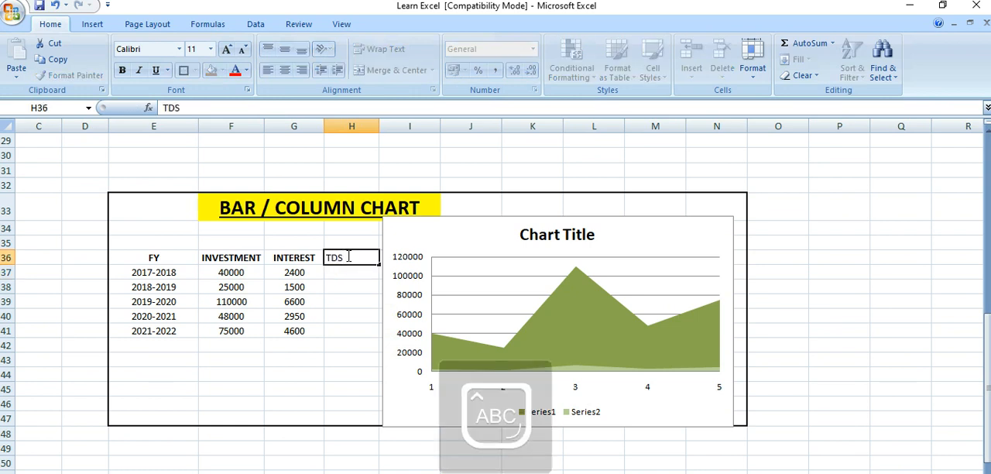
key(Return)
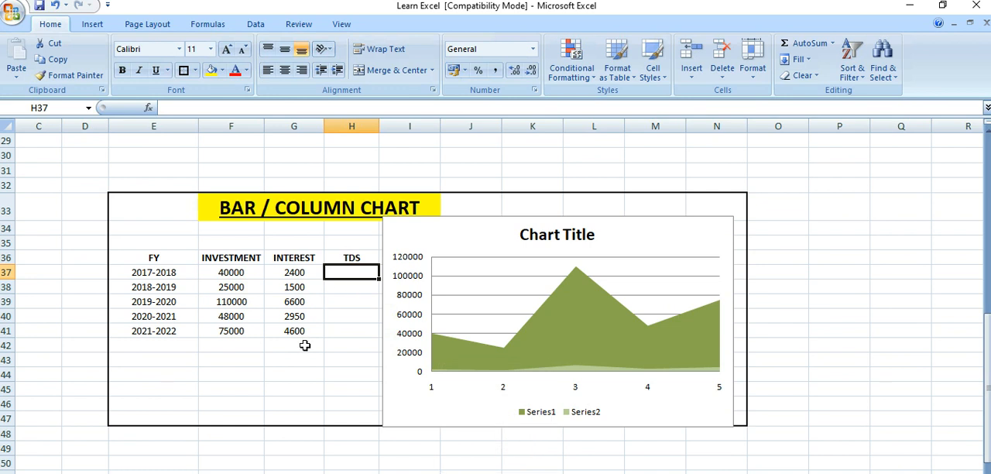
Step: Fill cells H37 to H41 with the TDS values 1000, 600, 4000, 2500 and 3000
text(1000)
key(Return)
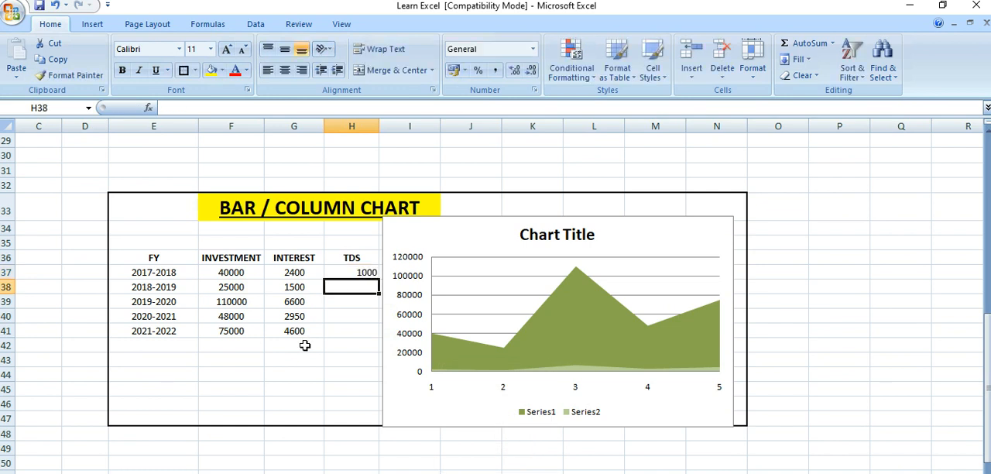
text(600)
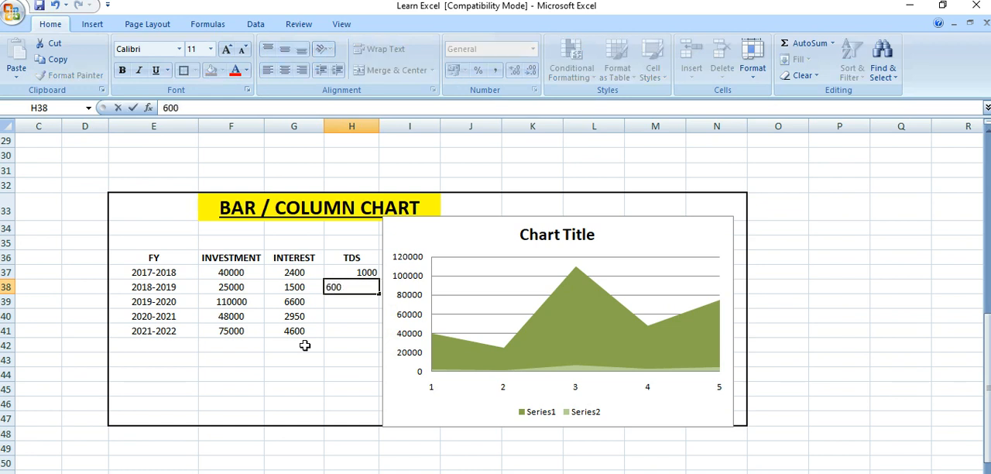
key(Return)
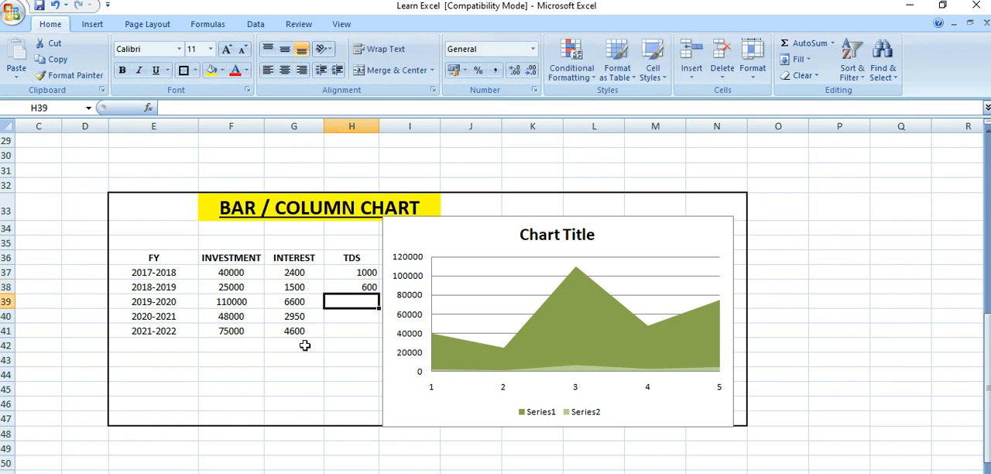
text(4000)
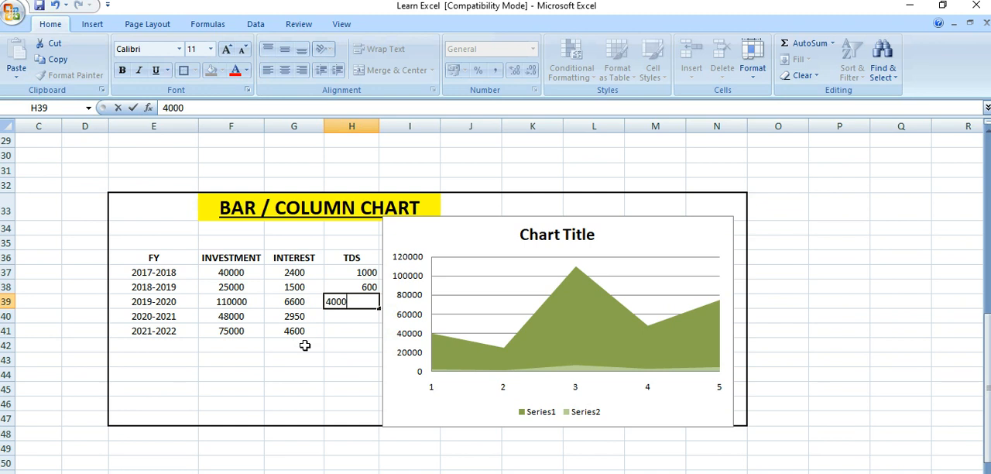
key(Return)
text(2500)
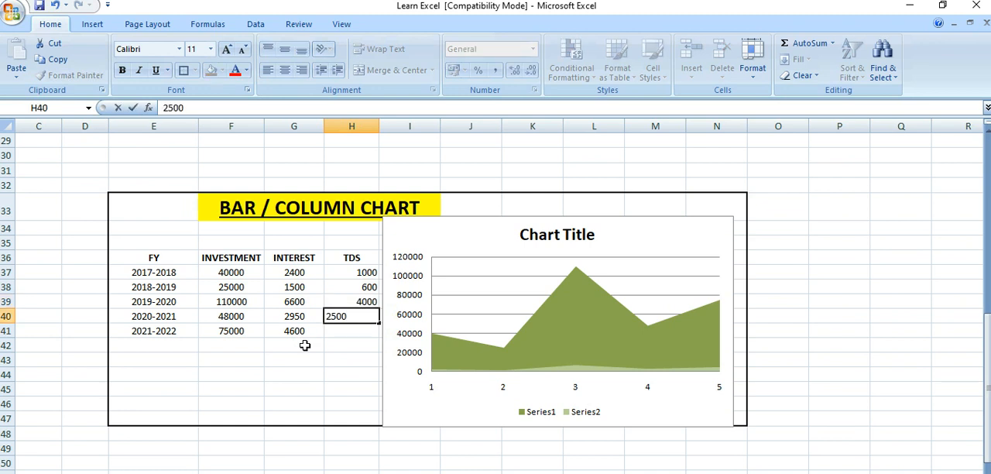
key(Return)
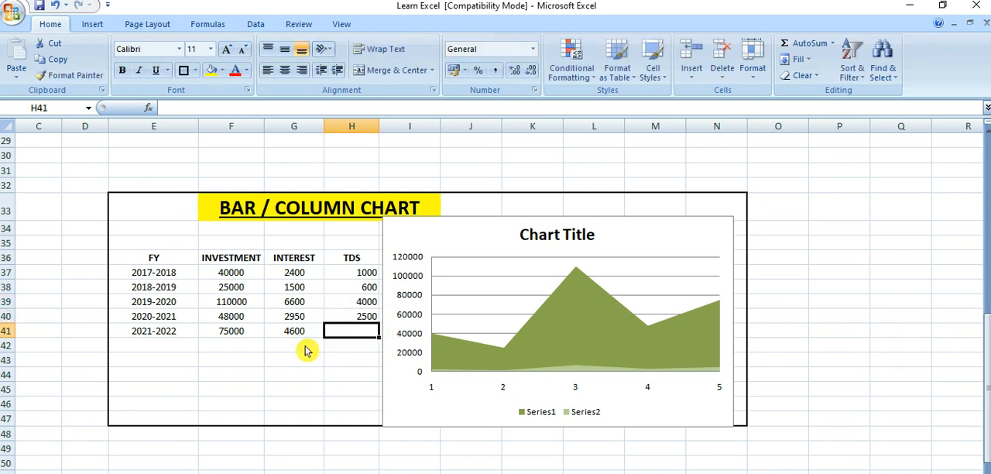
text(3000)
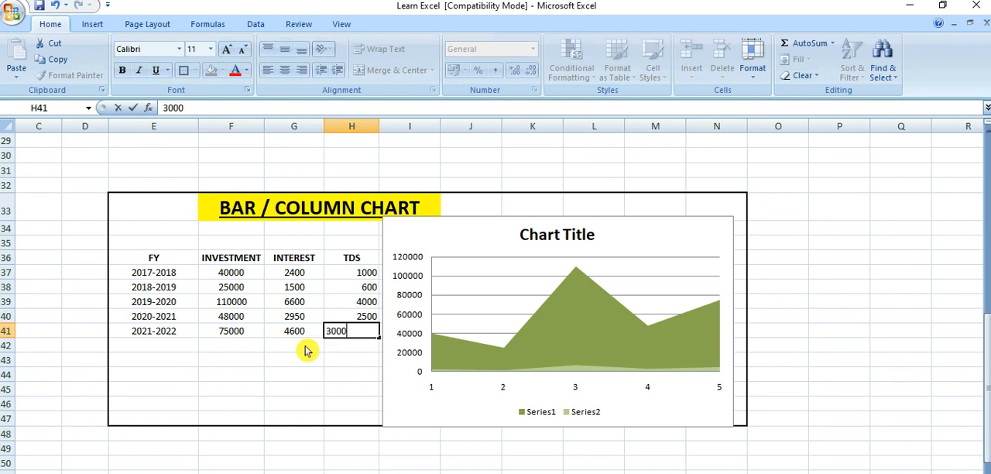
key(Return)
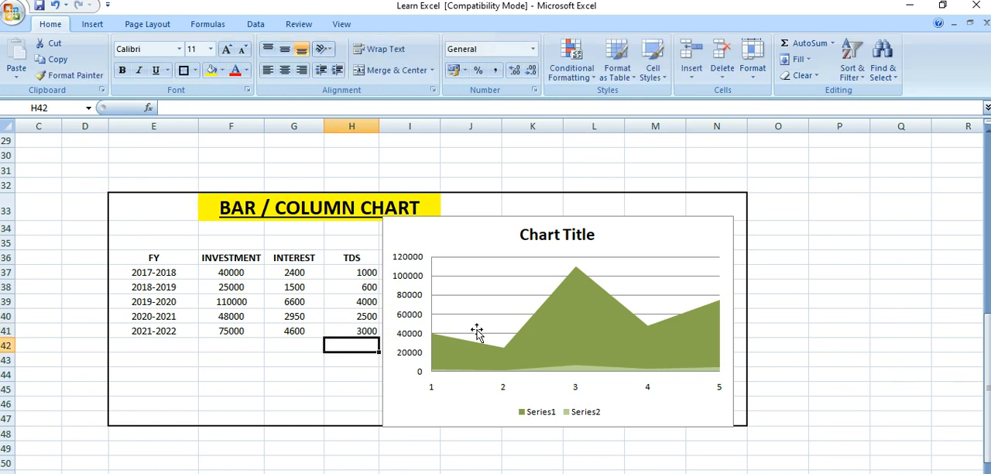
Step: Replace the area chart with a 2-D clustered column chart of F37:H41, placed clear of the TDS column beside the table
click(403, 245)
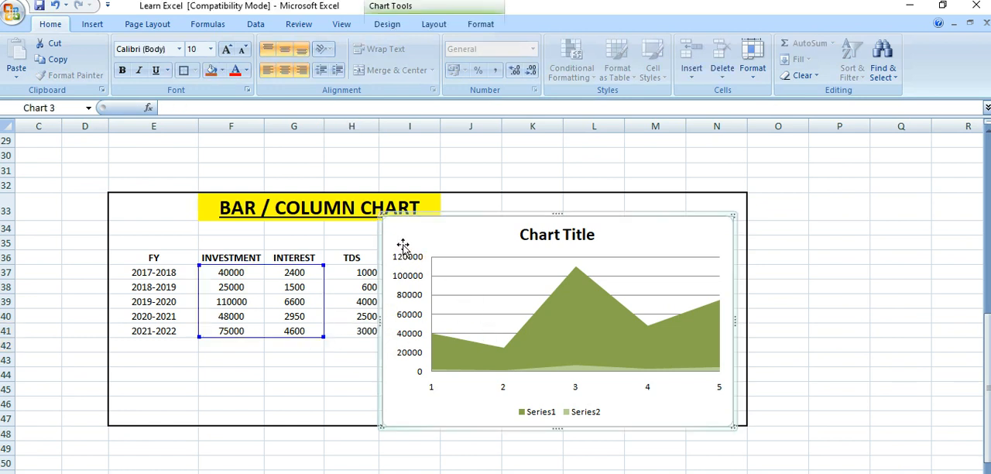
key(Delete)
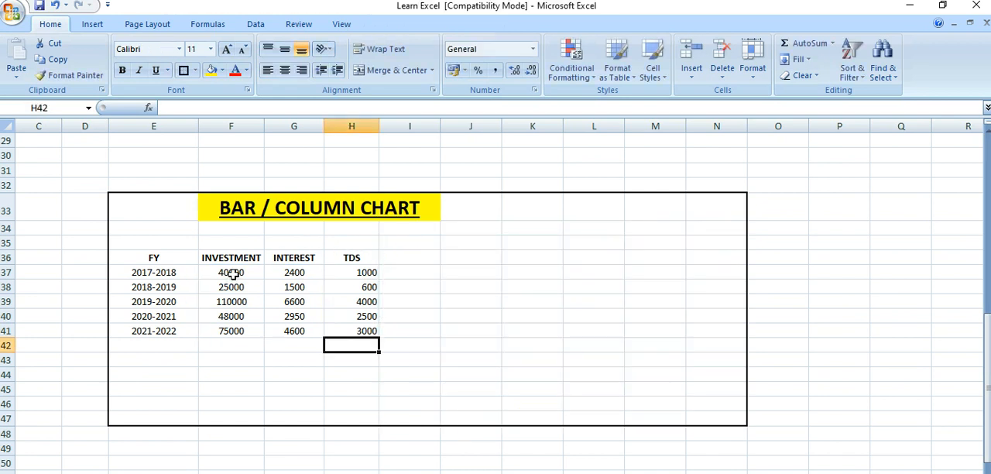
drag(232, 274, 361, 330)
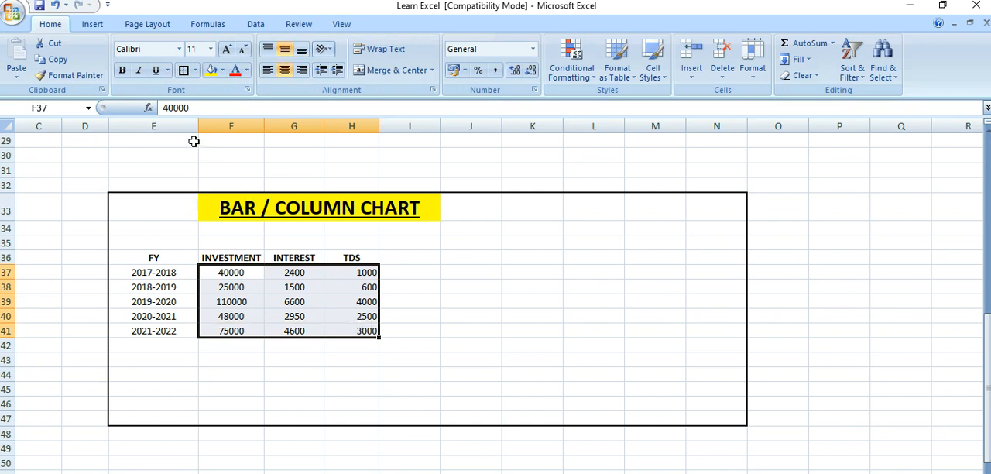
click(96, 24)
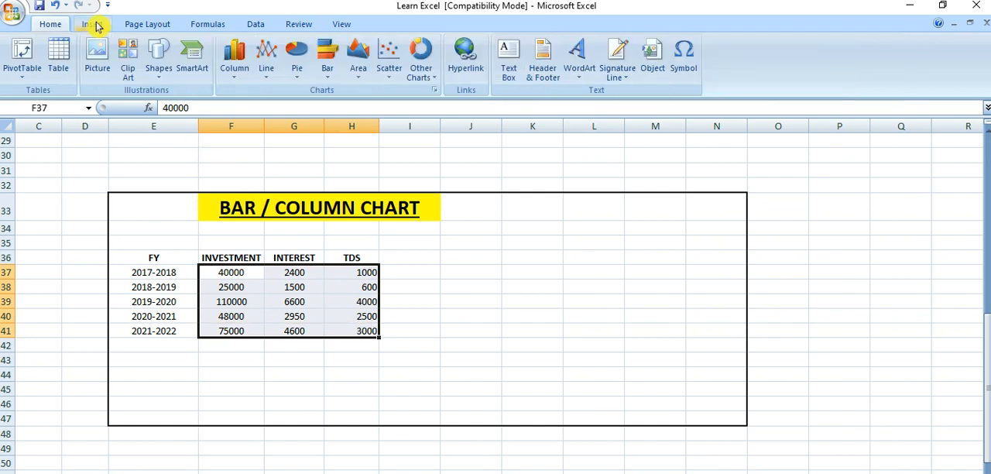
click(236, 71)
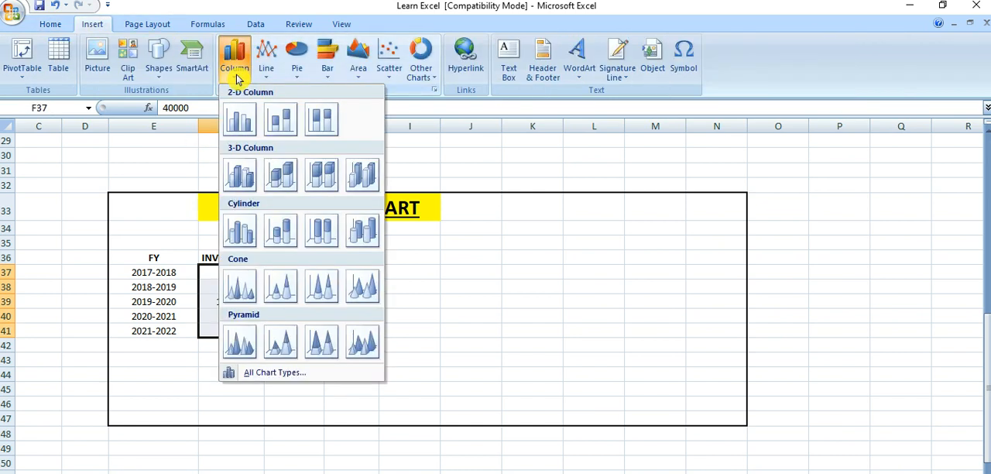
click(242, 120)
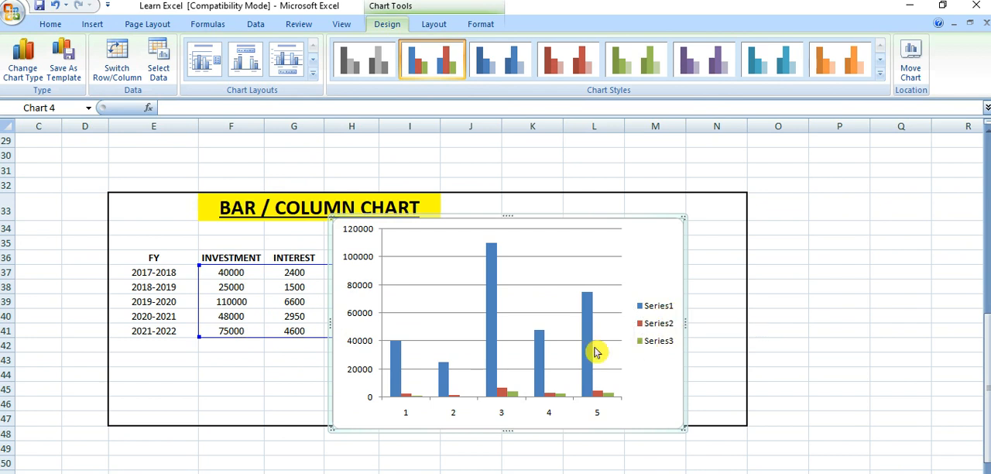
drag(360, 237, 426, 242)
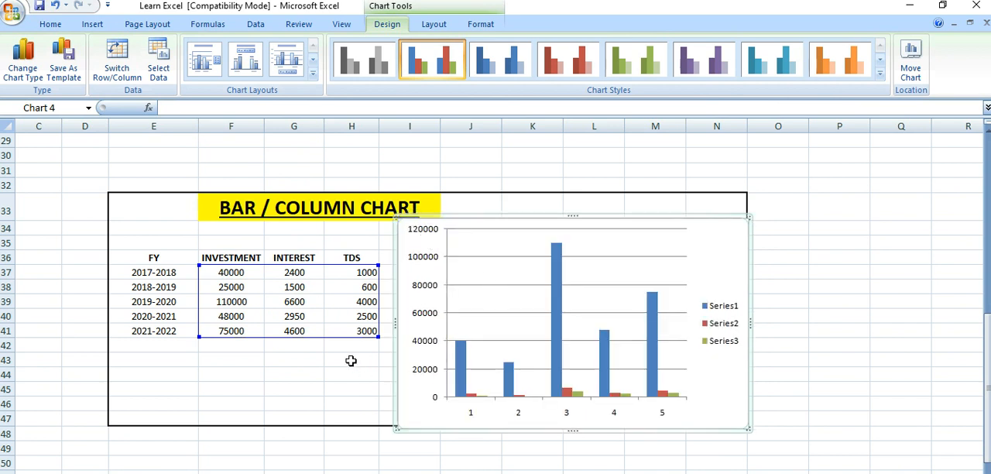